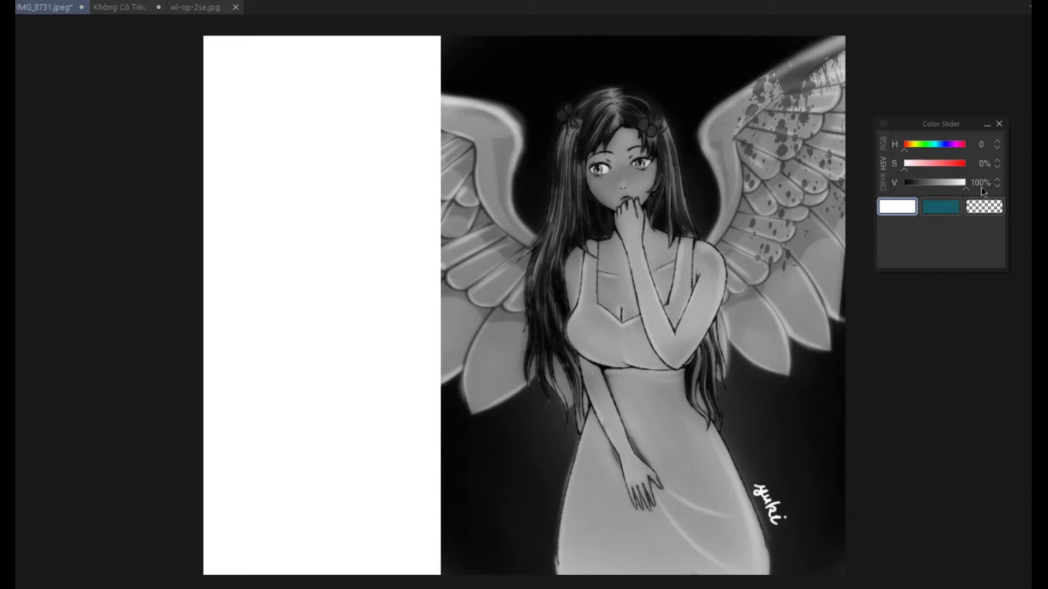
# - Try painting flat mid-grey tones sampled from the picture over the angel's wings, dress and skin
pyautogui.moveTo(968, 189); pyautogui.dragTo(900, 193)
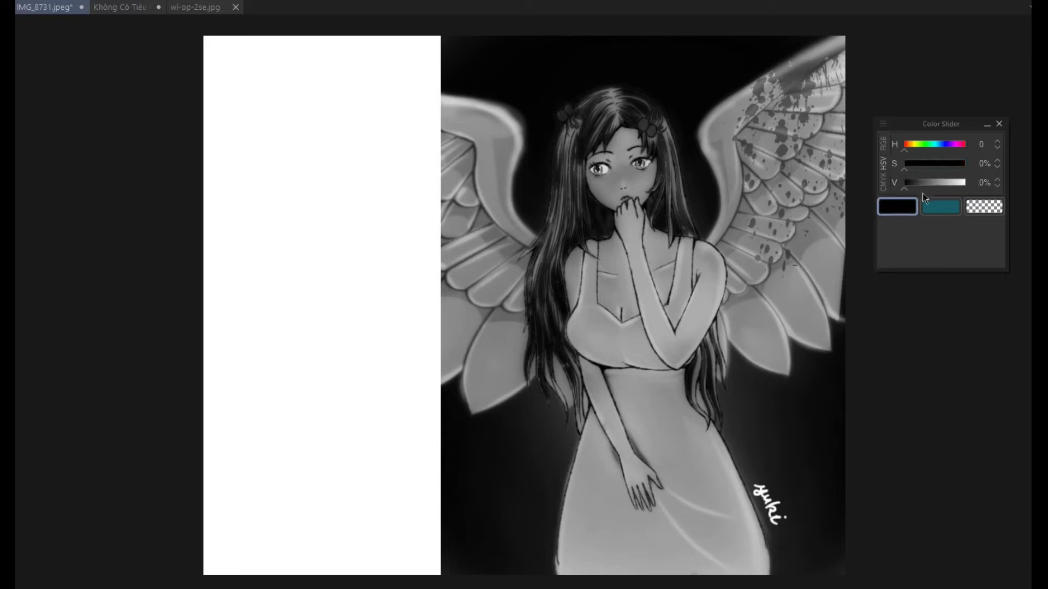
pyautogui.keyDown('ctrl'); pyautogui.click(800, 292); pyautogui.keyUp('ctrl')
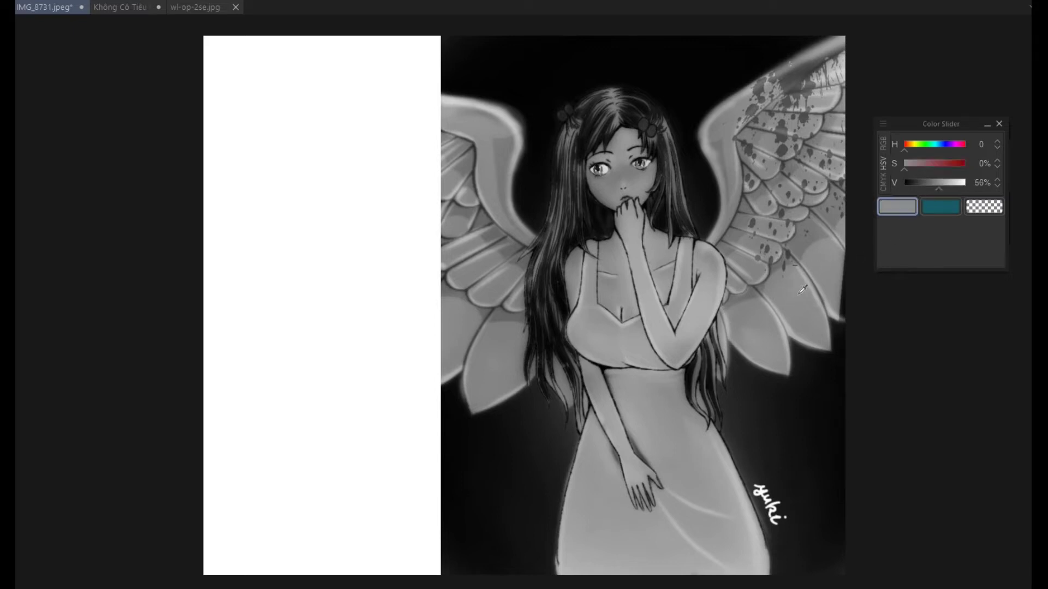
pyautogui.click(809, 162)
pyautogui.click(786, 181)
pyautogui.click(664, 325)
pyautogui.click(677, 338)
pyautogui.keyDown('ctrl'); pyautogui.click(685, 384); pyautogui.keyUp('ctrl')
pyautogui.keyDown('ctrl'); pyautogui.click(683, 419); pyautogui.keyUp('ctrl')
pyautogui.keyDown('ctrl'); pyautogui.click(612, 365); pyautogui.keyUp('ctrl')
pyautogui.keyDown('ctrl'); pyautogui.click(612, 275); pyautogui.keyUp('ctrl')
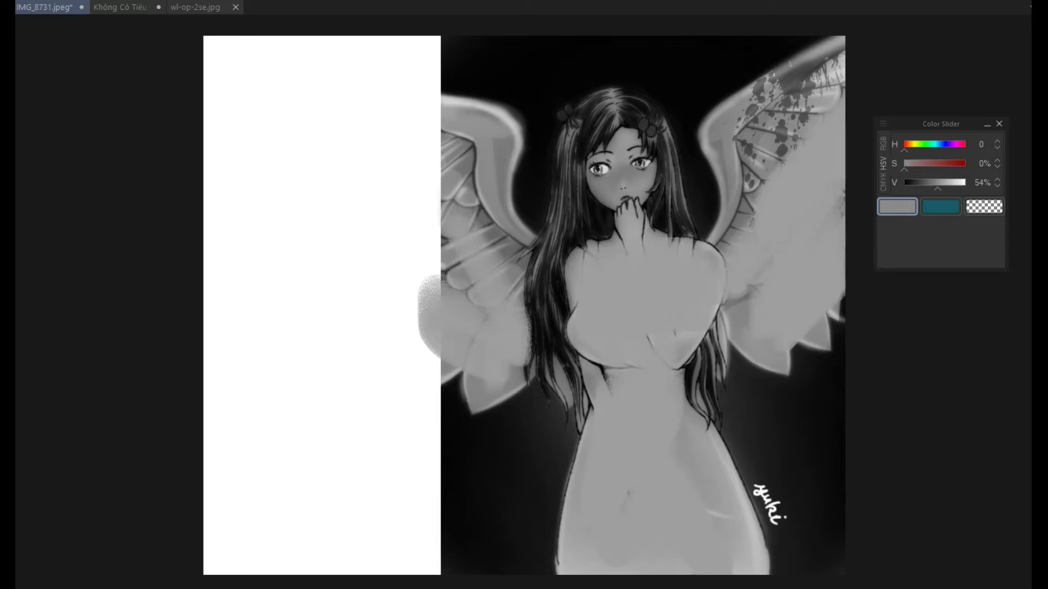
pyautogui.hotkey('ctrl', 'z')
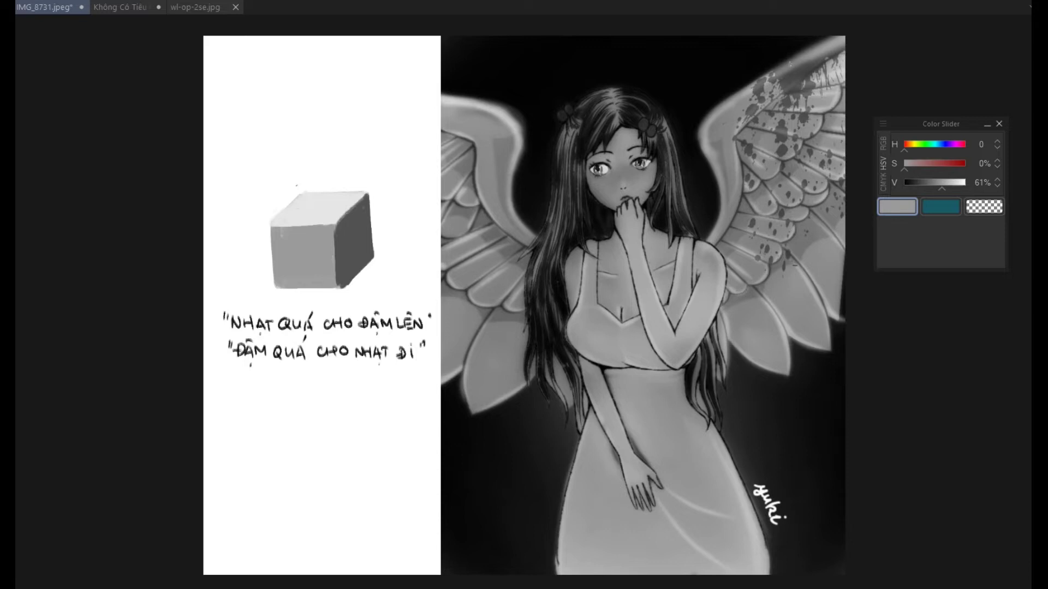
# - Preview the shaded cube with Brightness/Contrast at a contrast of 76, keeping the cube in clear view
pyautogui.hotkey('ctrl', 'b')
pyautogui.click(417, 506)
pyautogui.moveTo(455, 511); pyautogui.dragTo(461, 513)
pyautogui.moveTo(468, 417); pyautogui.dragTo(428, 410)
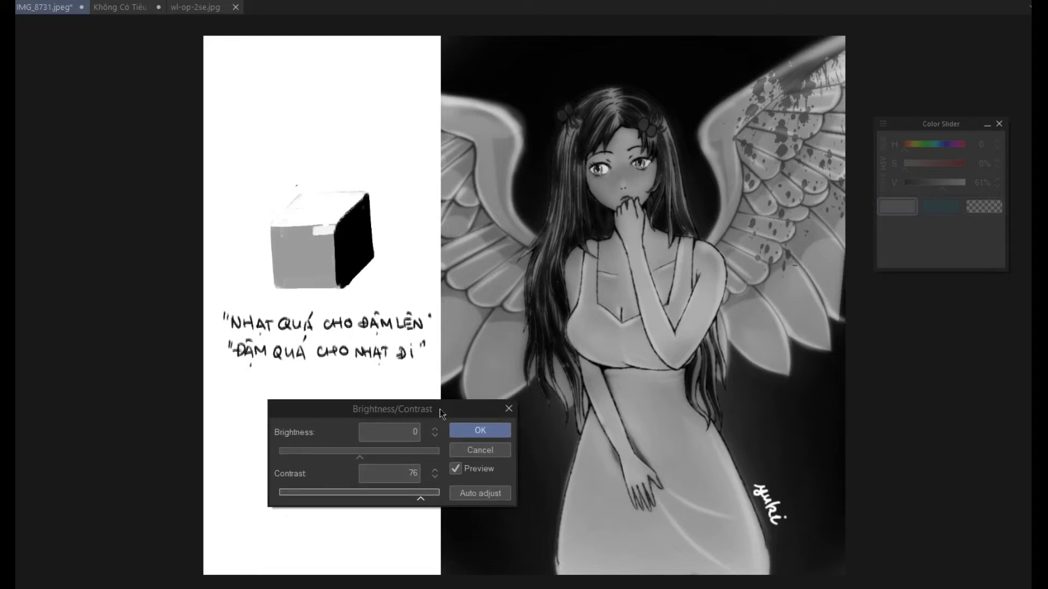
pyautogui.moveTo(444, 409); pyautogui.dragTo(481, 396)
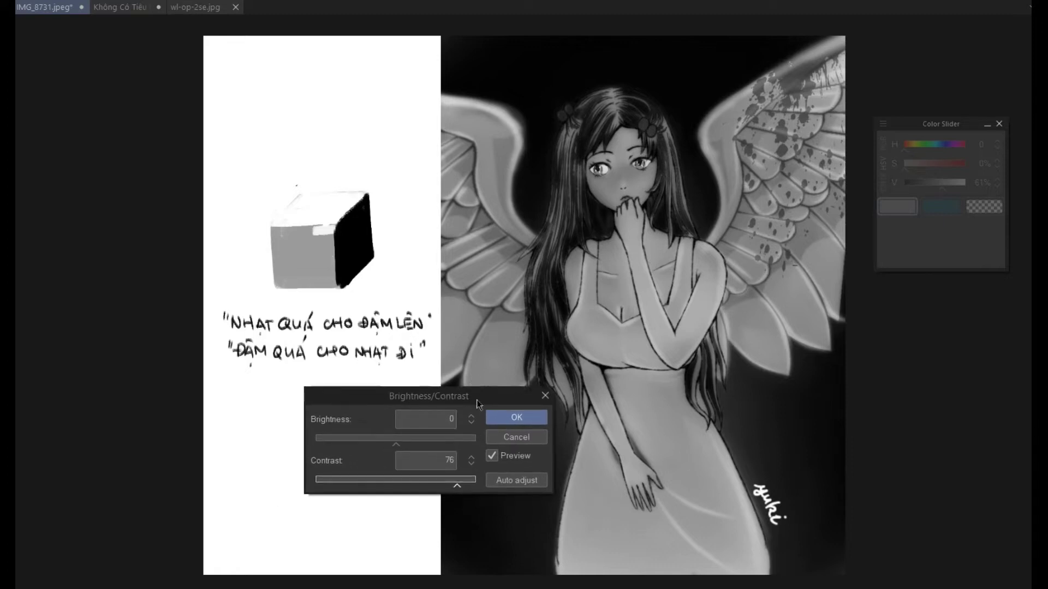
# - Preview the cube at a contrast of -52 and discard the Brightness/Contrast adjustment
pyautogui.moveTo(458, 485); pyautogui.dragTo(354, 476)
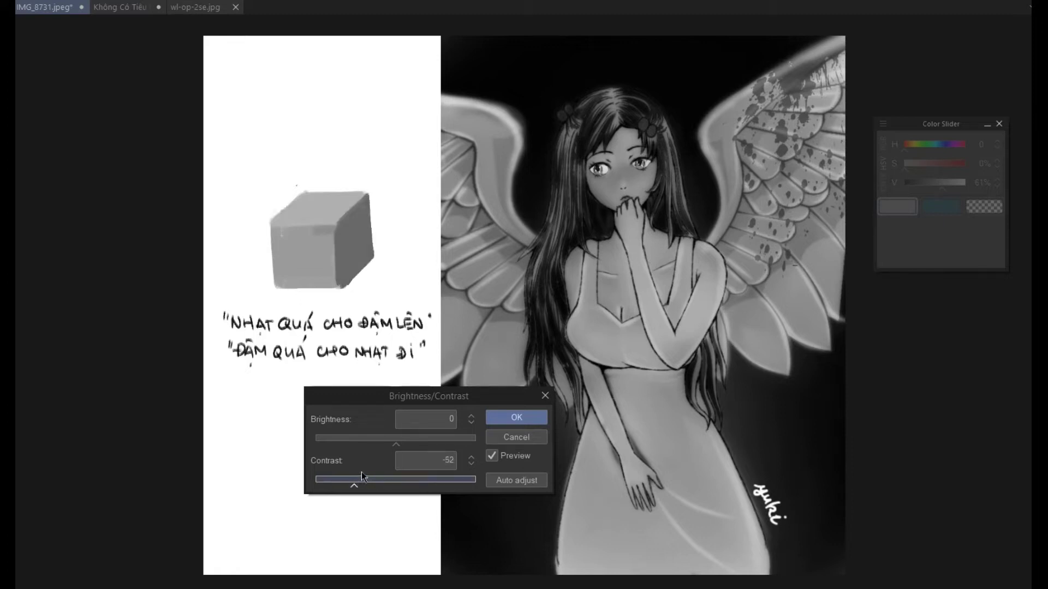
pyautogui.moveTo(411, 398); pyautogui.dragTo(400, 436)
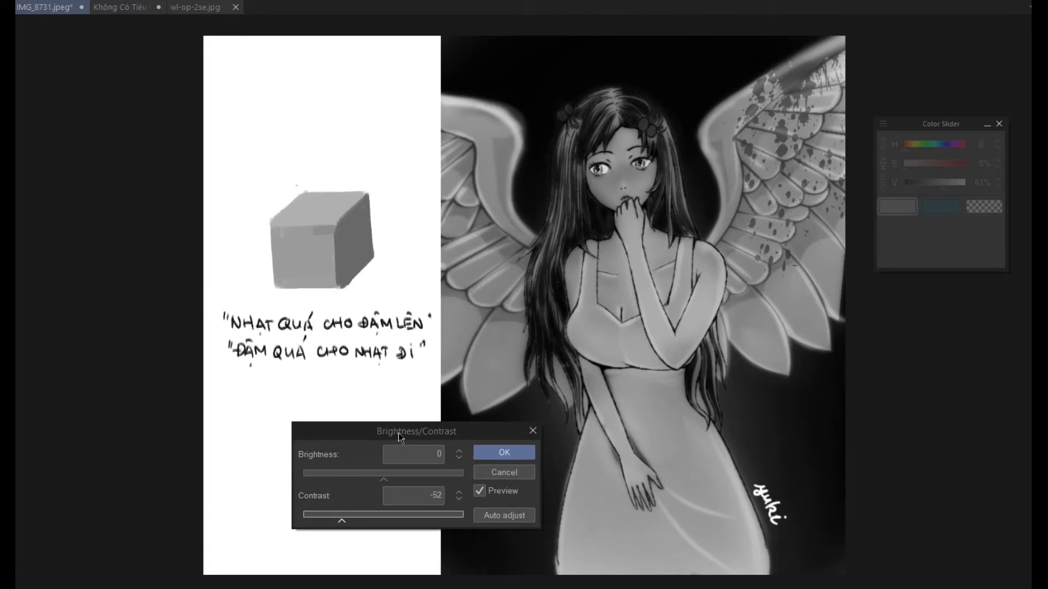
pyautogui.moveTo(398, 434); pyautogui.dragTo(394, 440)
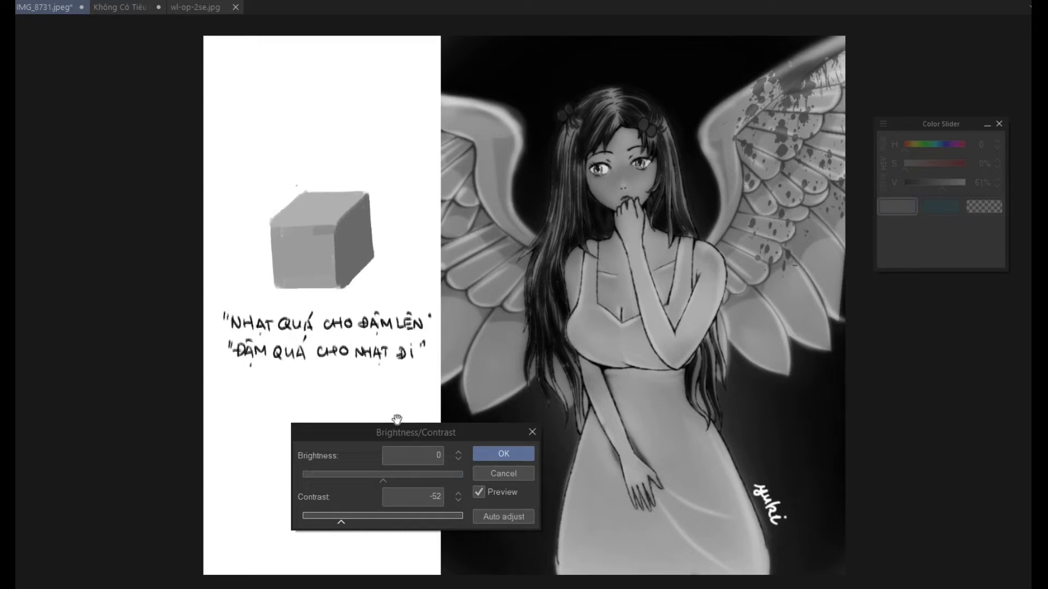
pyautogui.click(503, 473)
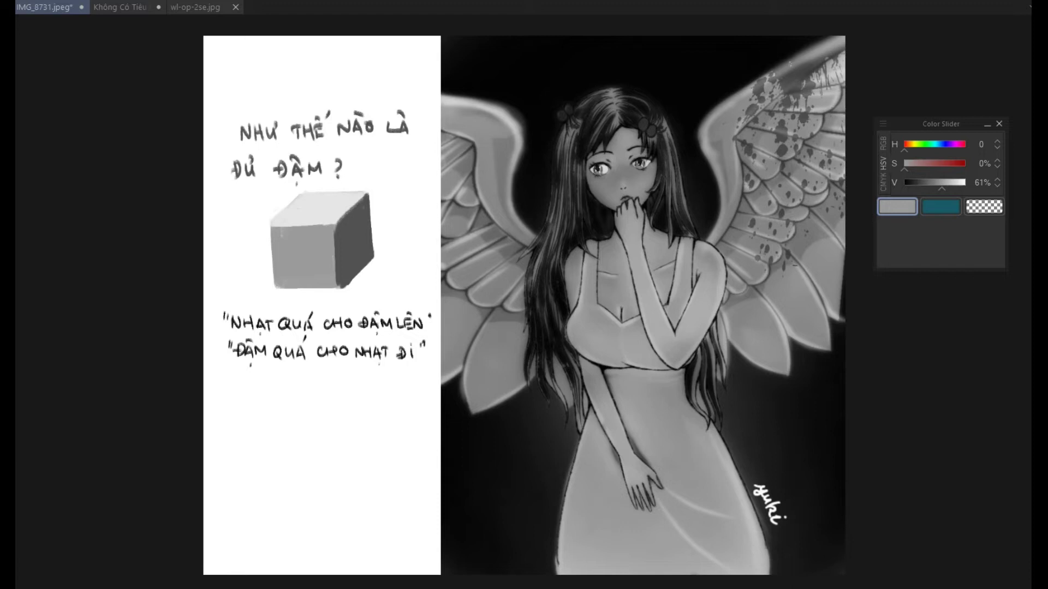
# - Add a new layer to wl-op-2se.jpg and paint a dark swatch sampled from the hair, labelled with its value number, beside the head
pyautogui.click(196, 7)
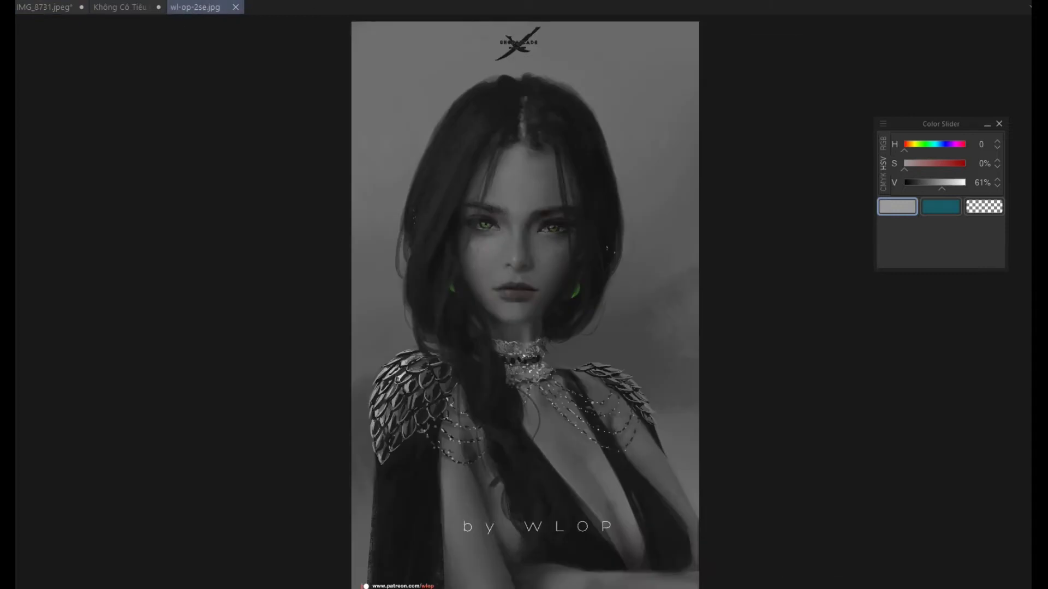
pyautogui.hotkey('ctrl', 'shift', 'n')
pyautogui.click(525, 238)
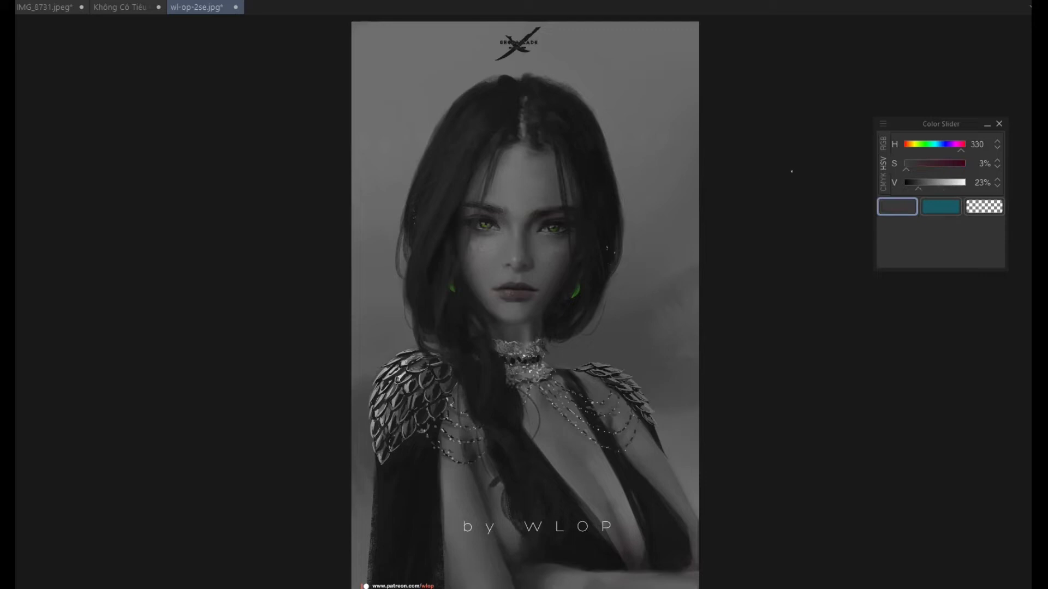
pyautogui.click(534, 225)
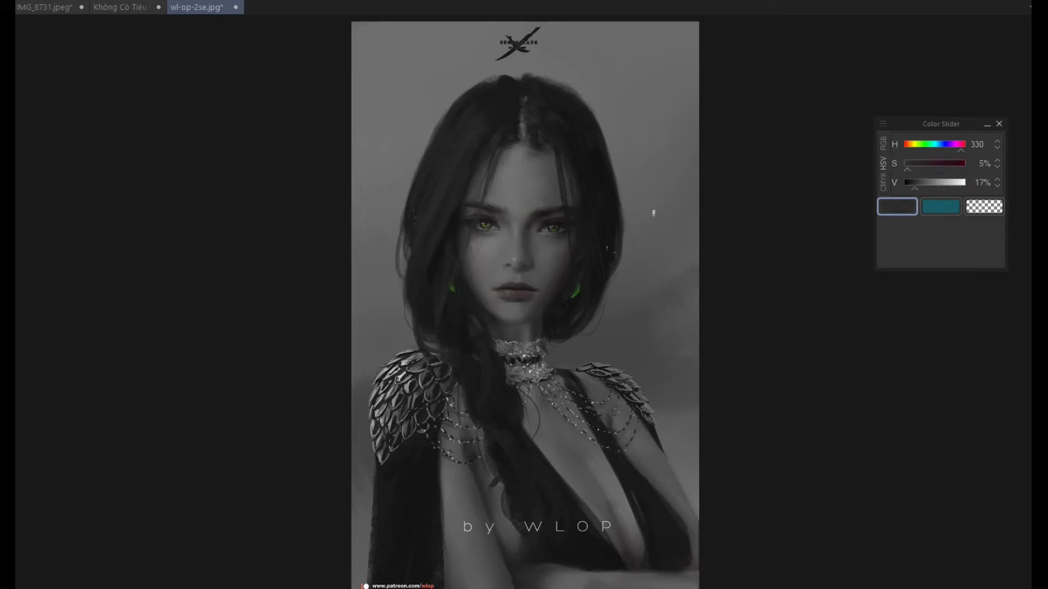
pyautogui.moveTo(675, 198)
pyautogui.mouseDown()
pyautogui.moveTo(641, 210)
pyautogui.moveTo(671, 217)
pyautogui.moveTo(651, 242)
pyautogui.mouseUp()
pyautogui.moveTo(660, 230); pyautogui.dragTo(659, 238)
# - Paint a light swatch sampled from the face below the dark one, label it 44, and set the colour's value to 38%
pyautogui.click(501, 246)
pyautogui.moveTo(669, 306); pyautogui.dragTo(628, 328)
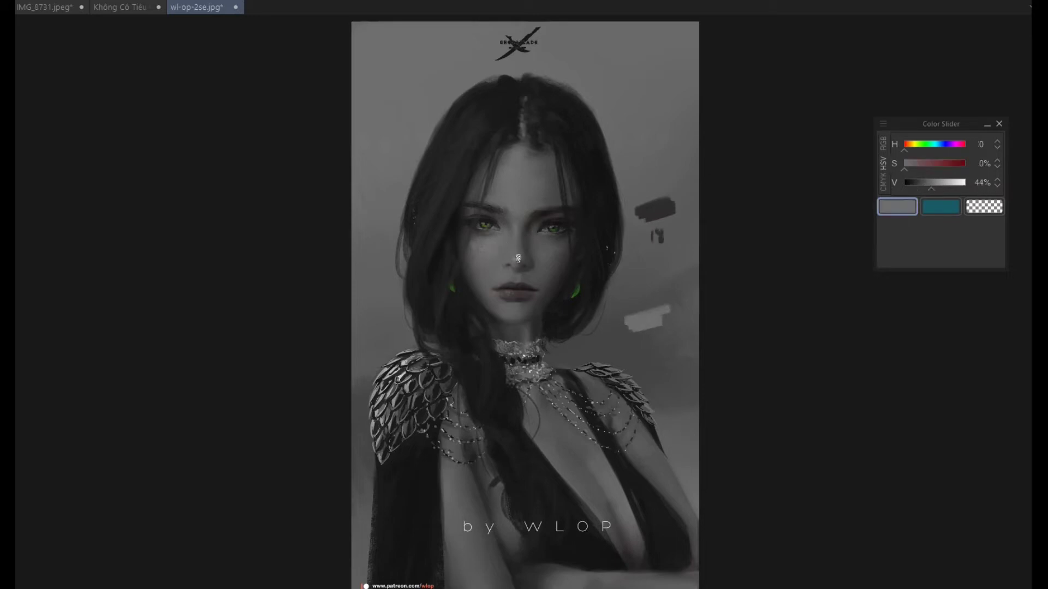
pyautogui.click(499, 254)
pyautogui.keyDown('alt'); pyautogui.click(653, 317); pyautogui.keyUp('alt')
pyautogui.moveTo(643, 341); pyautogui.dragTo(644, 350)
pyautogui.moveTo(652, 340); pyautogui.dragTo(657, 346)
pyautogui.moveTo(655, 341); pyautogui.dragTo(655, 351)
pyautogui.moveTo(932, 186); pyautogui.dragTo(927, 188)
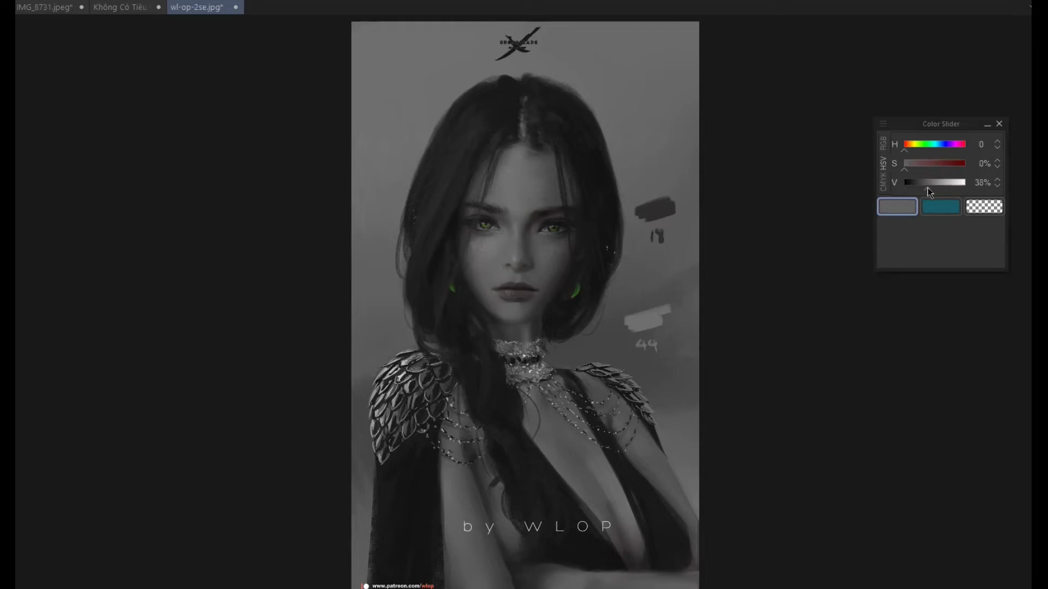
# - Draw four red arrows in IMG_8731.jpeg pointing at the angel from both sides of her head and both sides of her lower body
pyautogui.click(40, 9)
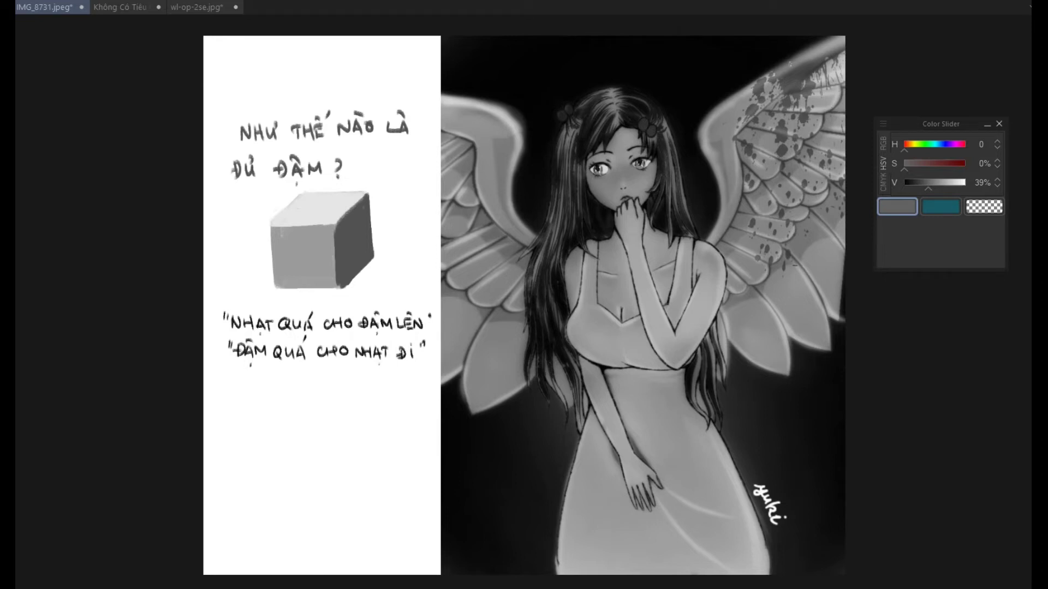
pyautogui.moveTo(732, 68)
pyautogui.mouseDown()
pyautogui.moveTo(697, 96)
pyautogui.moveTo(705, 116)
pyautogui.mouseUp()
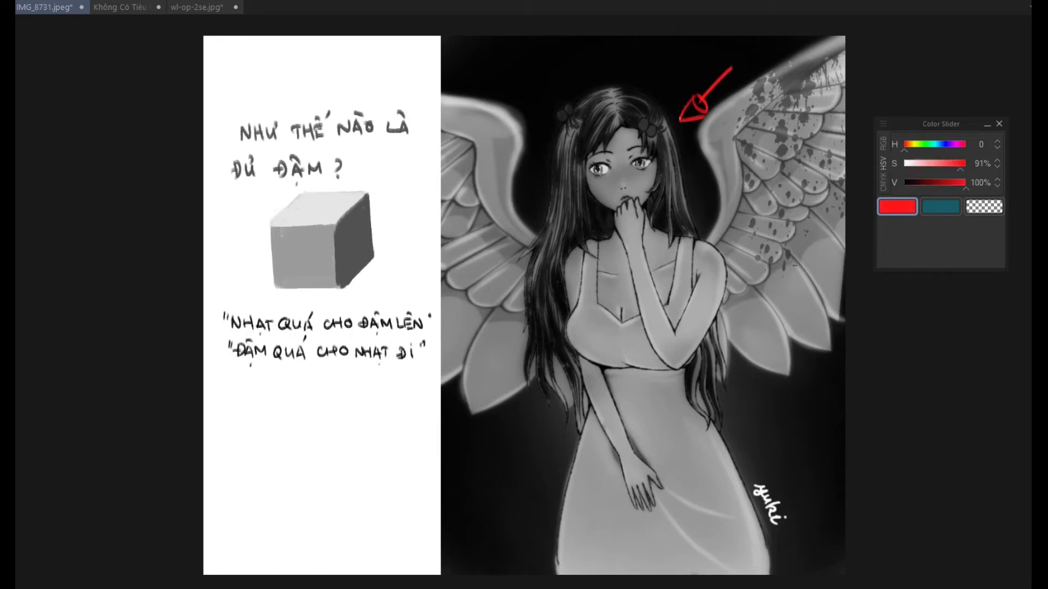
pyautogui.moveTo(509, 83)
pyautogui.mouseDown()
pyautogui.moveTo(535, 109)
pyautogui.moveTo(522, 115)
pyautogui.moveTo(543, 126)
pyautogui.mouseUp()
pyautogui.moveTo(779, 413)
pyautogui.mouseDown()
pyautogui.moveTo(731, 391)
pyautogui.moveTo(733, 404)
pyautogui.mouseUp()
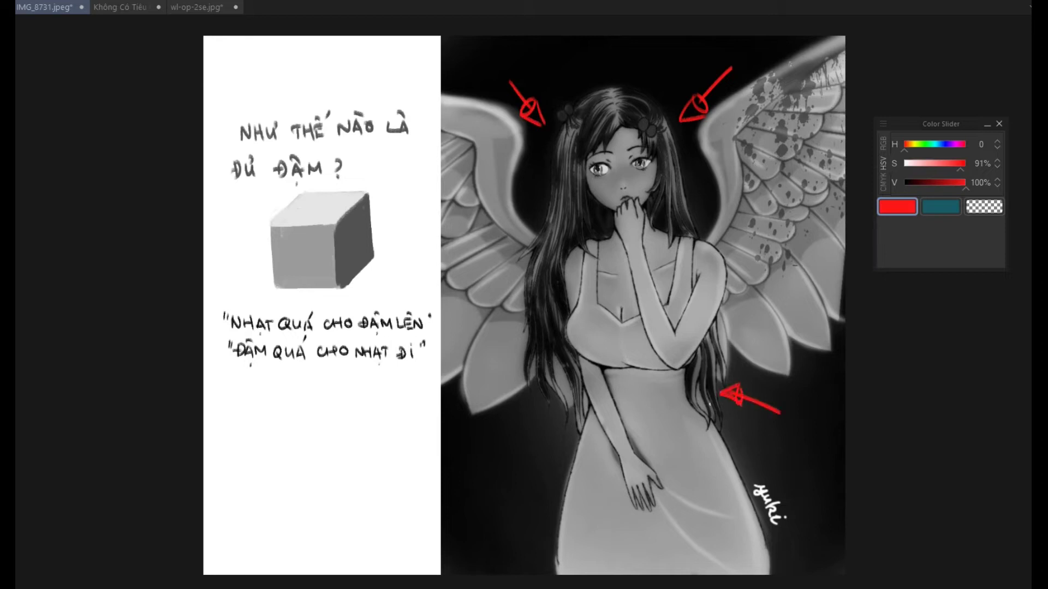
pyautogui.moveTo(491, 459)
pyautogui.mouseDown()
pyautogui.moveTo(532, 443)
pyautogui.moveTo(539, 452)
pyautogui.moveTo(550, 432)
pyautogui.mouseUp()
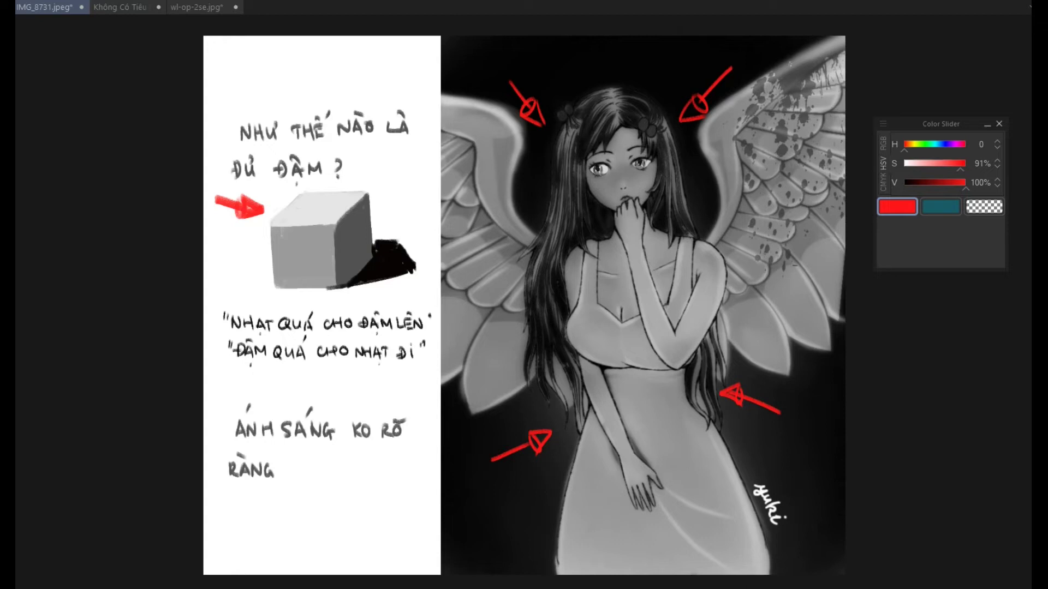
# - Draw a second red light arrow, in the first arrow's colour, pointing at the cube's upper right corner
pyautogui.keyDown('alt'); pyautogui.click(258, 205); pyautogui.keyUp('alt')
pyautogui.moveTo(418, 167); pyautogui.dragTo(377, 194)
pyautogui.moveTo(378, 194); pyautogui.dragTo(391, 185)
# - Paint a dark grey cast shadow on the ground to the left of the cube, using the grey of its shaded face
pyautogui.keyDown('alt'); pyautogui.click(362, 263); pyautogui.keyUp('alt')
pyautogui.moveTo(230, 271)
pyautogui.mouseDown()
pyautogui.moveTo(265, 292)
pyautogui.moveTo(230, 277)
pyautogui.moveTo(325, 290)
pyautogui.mouseUp()
pyautogui.hotkey('ctrl', 'z')
pyautogui.moveTo(243, 281); pyautogui.dragTo(313, 293)
# - Repaint the cube's dark right face in a light grey mixed from its top face, and sample the left shadow's grey
pyautogui.keyDown('alt'); pyautogui.click(332, 210); pyautogui.keyUp('alt')
pyautogui.moveTo(346, 239)
pyautogui.mouseDown()
pyautogui.moveTo(358, 261)
pyautogui.moveTo(348, 264)
pyautogui.moveTo(358, 226)
pyautogui.moveTo(346, 267)
pyautogui.moveTo(363, 209)
pyautogui.moveTo(344, 233)
pyautogui.mouseUp()
pyautogui.keyDown('alt'); pyautogui.click(354, 264); pyautogui.keyUp('alt')
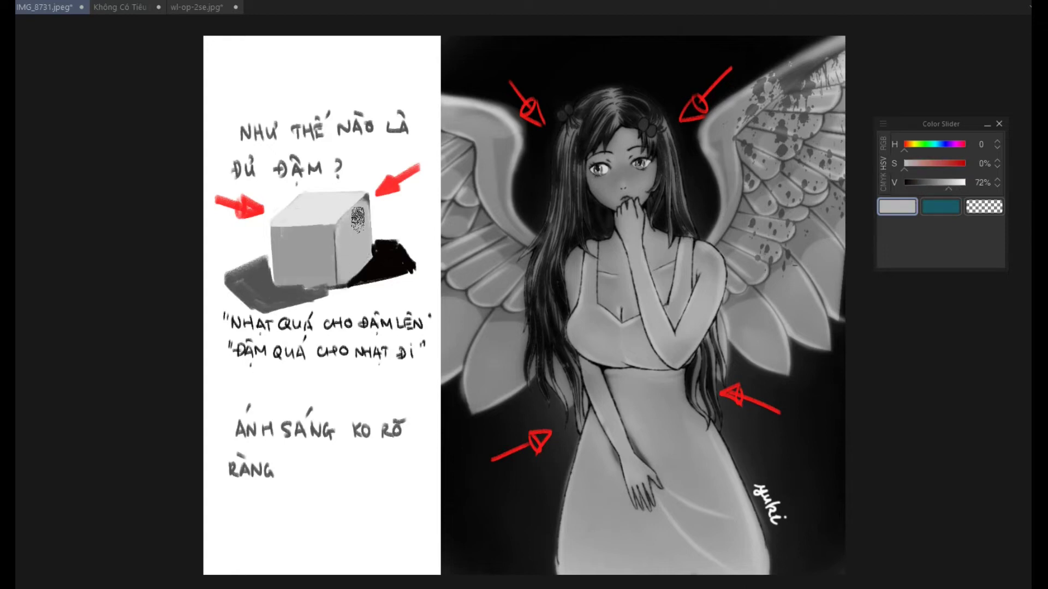
pyautogui.keyDown('alt'); pyautogui.click(294, 292); pyautogui.keyUp('alt')
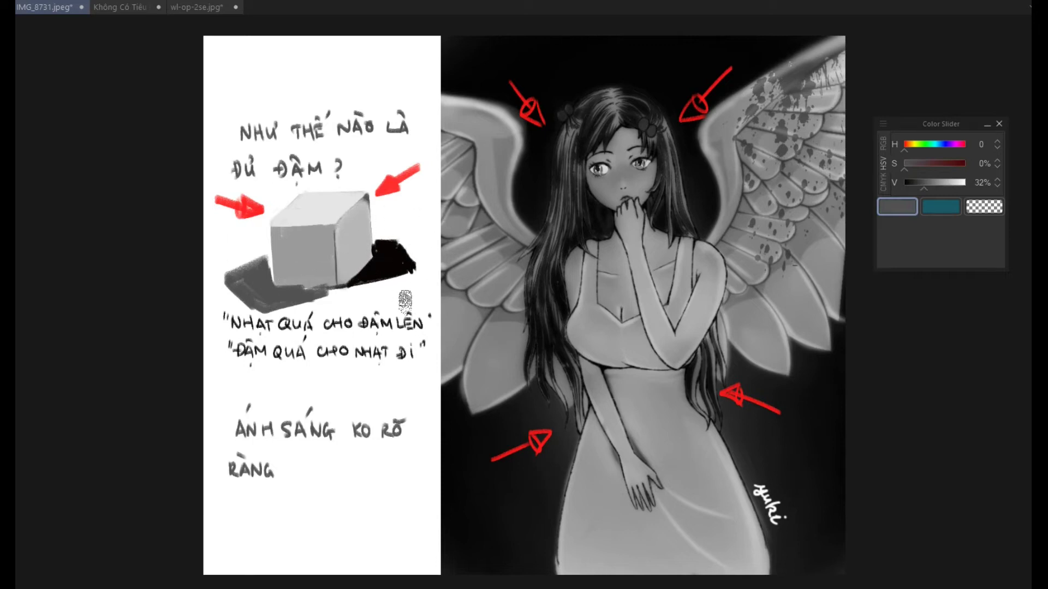
# - Switch to wl-op-2se.jpg and draw a red arrow pointing from the left at the woman's face
pyautogui.click(210, 15)
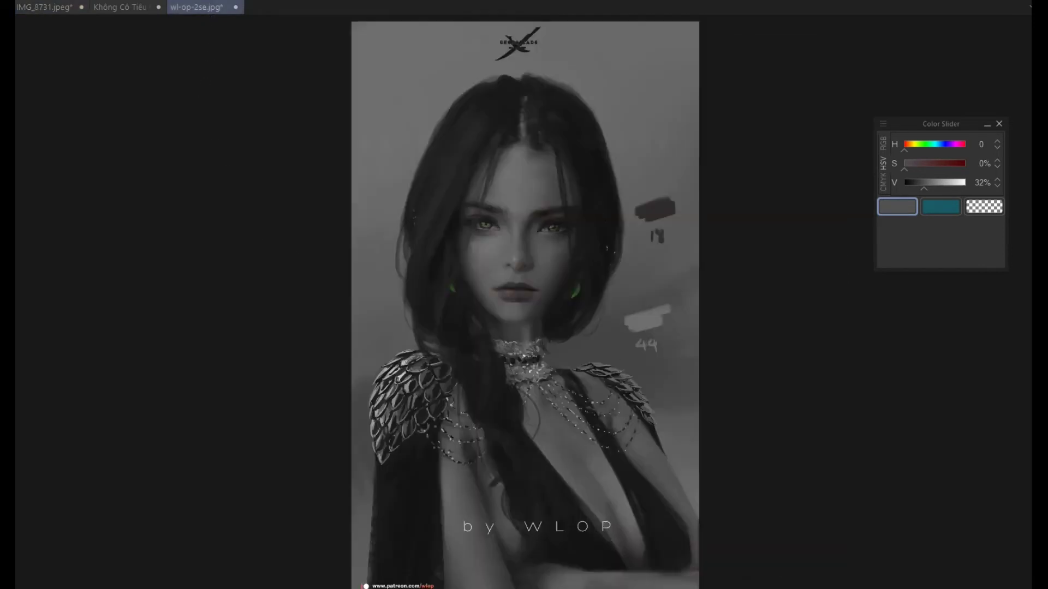
pyautogui.moveTo(385, 244)
pyautogui.mouseDown()
pyautogui.moveTo(467, 244)
pyautogui.moveTo(447, 261)
pyautogui.mouseUp()
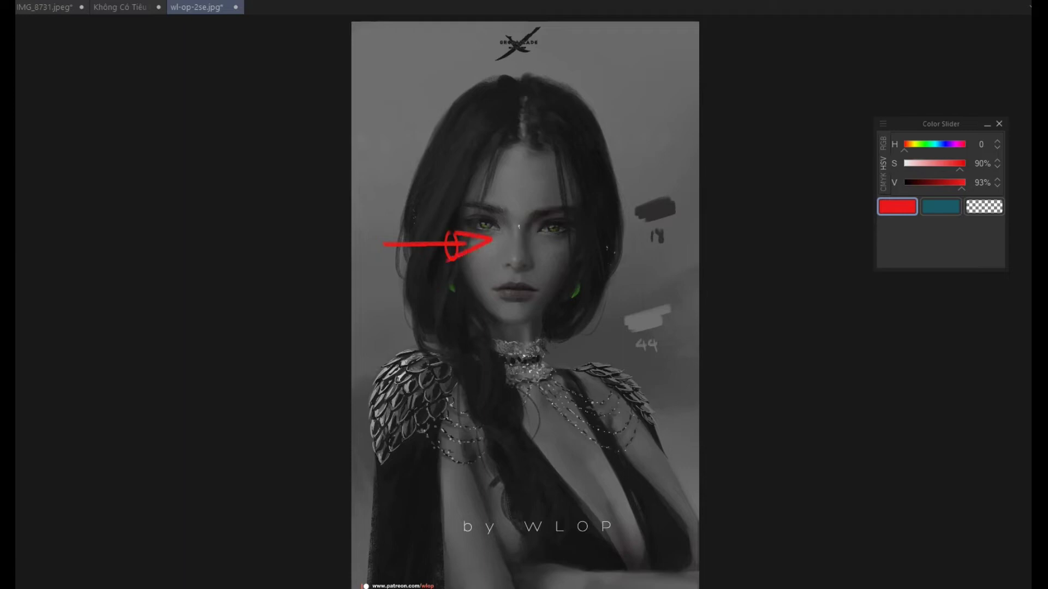
# - Try marking the forehead and outlining the right side of the woman's face in red
pyautogui.moveTo(513, 164); pyautogui.dragTo(493, 203)
pyautogui.moveTo(523, 198); pyautogui.dragTo(515, 205)
pyautogui.hotkey('ctrl', 'z')
pyautogui.hotkey('ctrl', 'z')
pyautogui.moveTo(558, 171)
pyautogui.mouseDown()
pyautogui.moveTo(532, 311)
pyautogui.moveTo(580, 223)
pyautogui.moveTo(567, 173)
pyautogui.mouseUp()
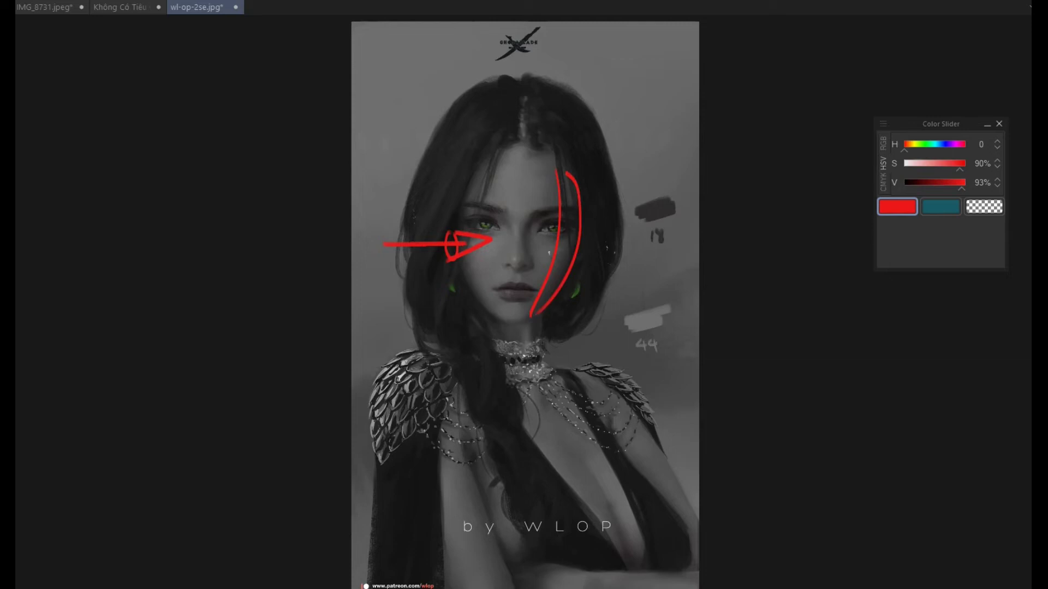
pyautogui.hotkey('ctrl', 'z')
pyautogui.hotkey('ctrl', 'z')
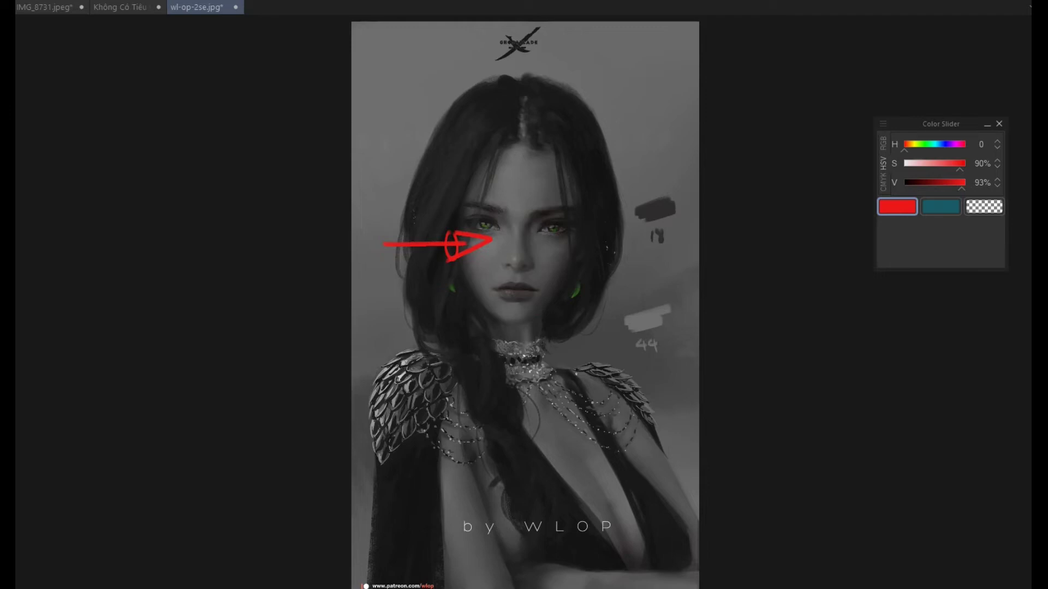
# - Draw a red zigzag line down the woman's face and narrow red loops over the shaded areas of her chest and arm
pyautogui.moveTo(513, 154)
pyautogui.mouseDown()
pyautogui.moveTo(478, 208)
pyautogui.moveTo(501, 211)
pyautogui.moveTo(498, 310)
pyautogui.mouseUp()
pyautogui.moveTo(595, 453)
pyautogui.mouseDown()
pyautogui.moveTo(625, 514)
pyautogui.moveTo(597, 455)
pyautogui.mouseUp()
pyautogui.moveTo(532, 425); pyautogui.dragTo(535, 430)
pyautogui.moveTo(483, 467)
pyautogui.mouseDown()
pyautogui.moveTo(511, 519)
pyautogui.moveTo(486, 469)
pyautogui.mouseUp()
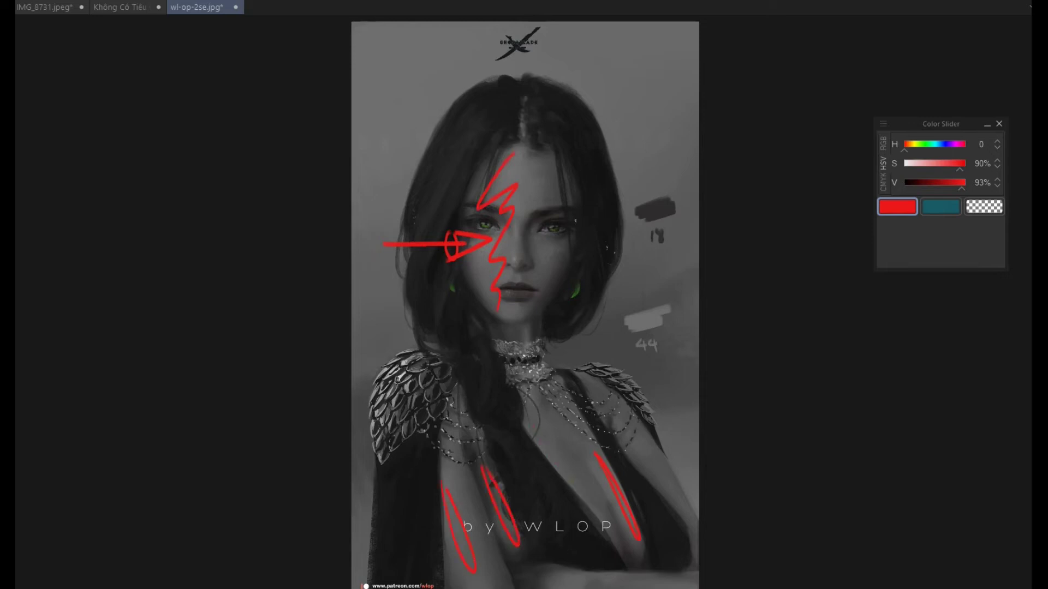
# - Try a red curve along the right side of the face and a clean layer without annotations, and restore the earlier markings
pyautogui.moveTo(583, 191)
pyautogui.mouseDown()
pyautogui.moveTo(530, 310)
pyautogui.moveTo(572, 185)
pyautogui.moveTo(540, 313)
pyautogui.mouseUp()
pyautogui.hotkey('ctrl', 'z')
pyautogui.hotkey('ctrl', 'z')
pyautogui.press('Delete')
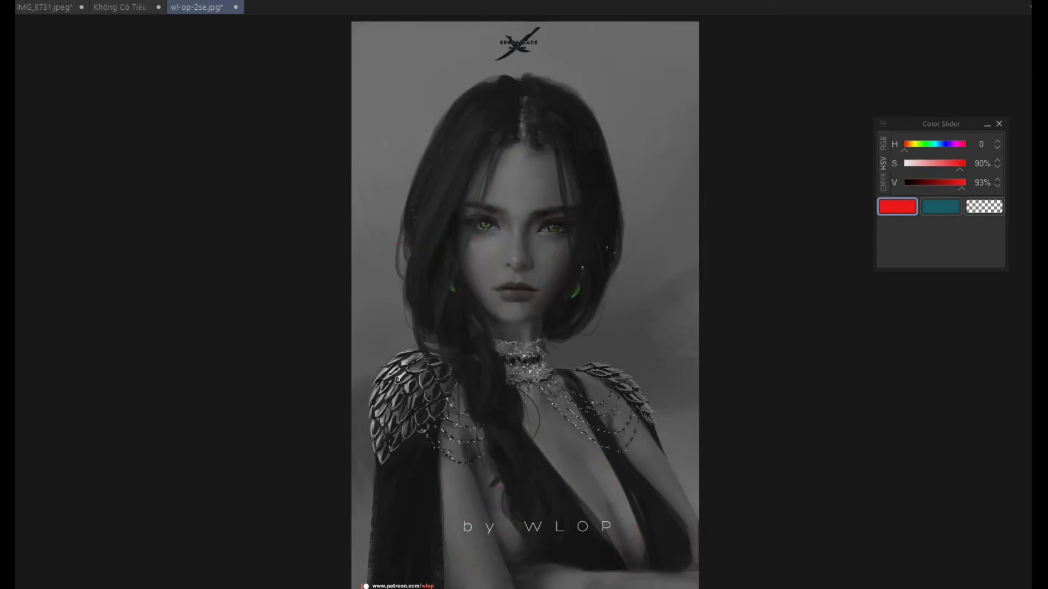
pyautogui.moveTo(494, 170)
pyautogui.mouseDown()
pyautogui.moveTo(480, 309)
pyautogui.moveTo(504, 175)
pyautogui.mouseUp()
pyautogui.hotkey('ctrl', 'z')
pyautogui.hotkey('ctrl', 'z')
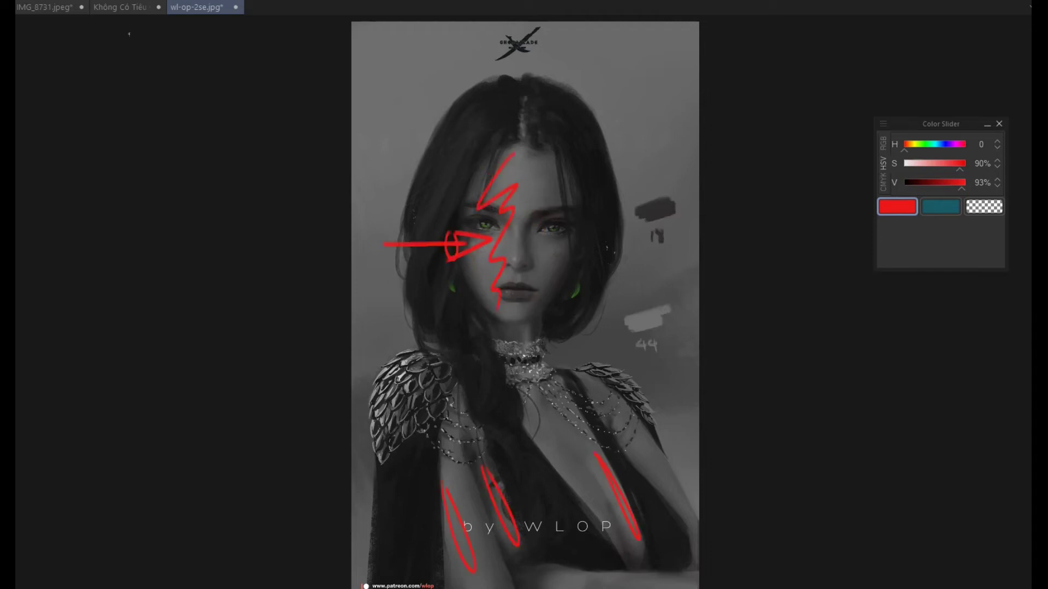
# - Return to the IMG_8731.jpeg document with the angel illustration and cube notes
pyautogui.click(48, 9)
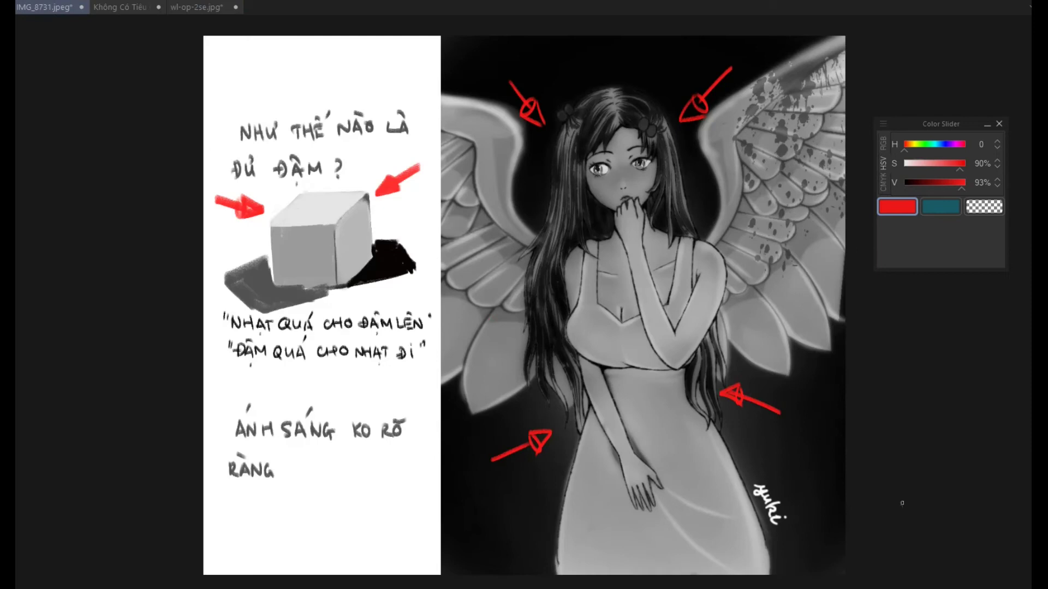